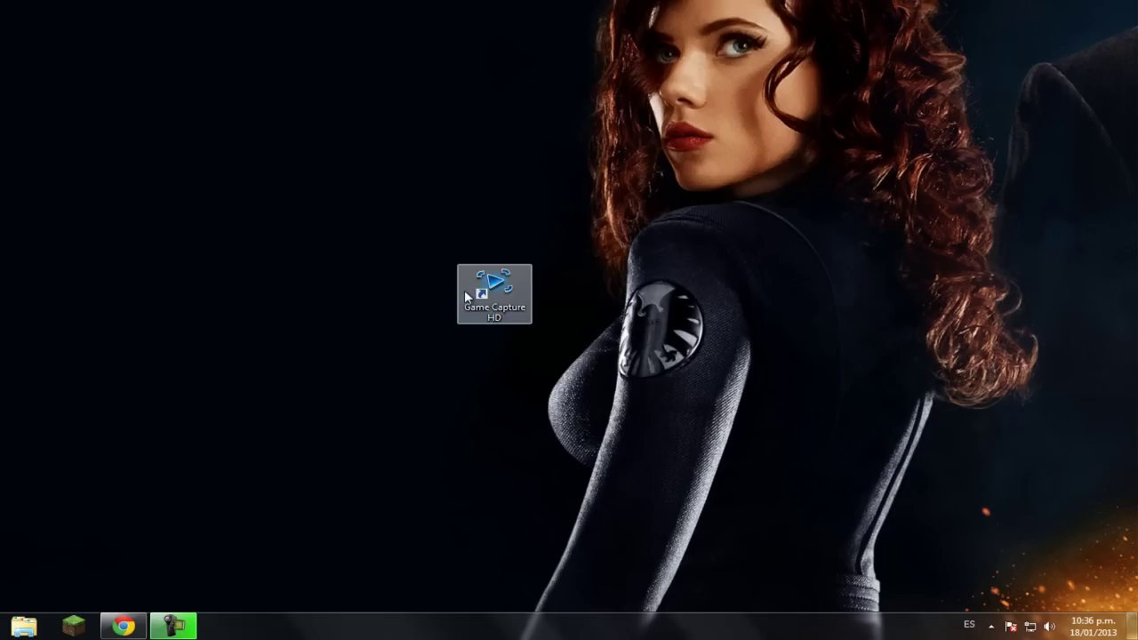
# Step: Open Game Capture HD from the desktop and record about 52 seconds of Metal Slug 3 gameplay
pyautogui.moveTo(376, 202); pyautogui.dragTo(676, 430)
pyautogui.click(607, 352)
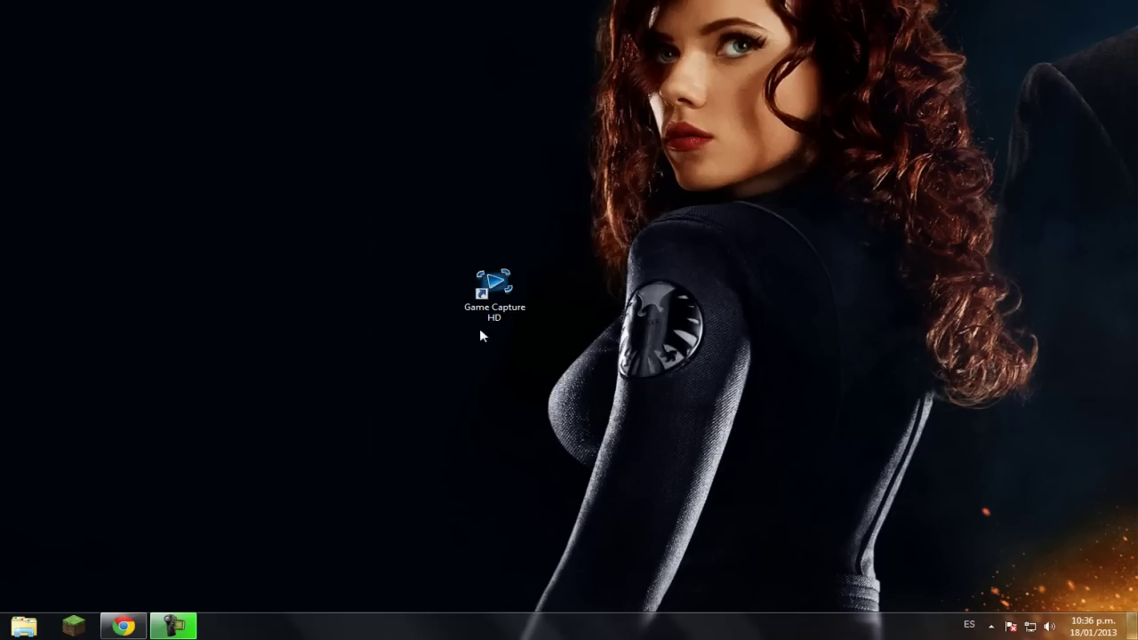
pyautogui.doubleClick(509, 281)
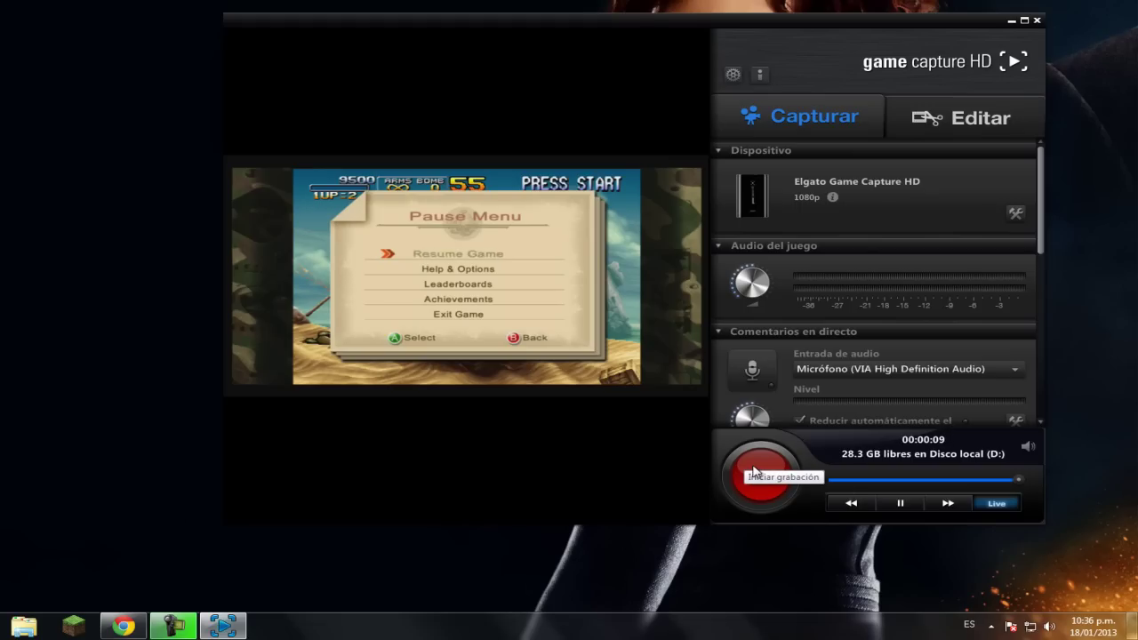
pyautogui.click(754, 472)
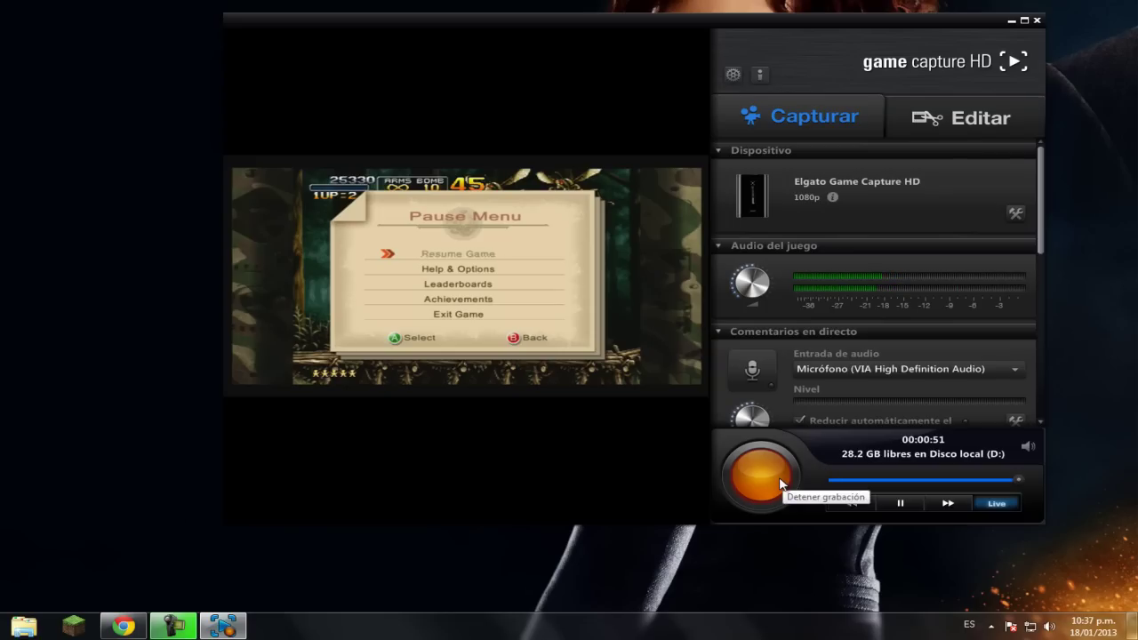
pyautogui.click(782, 485)
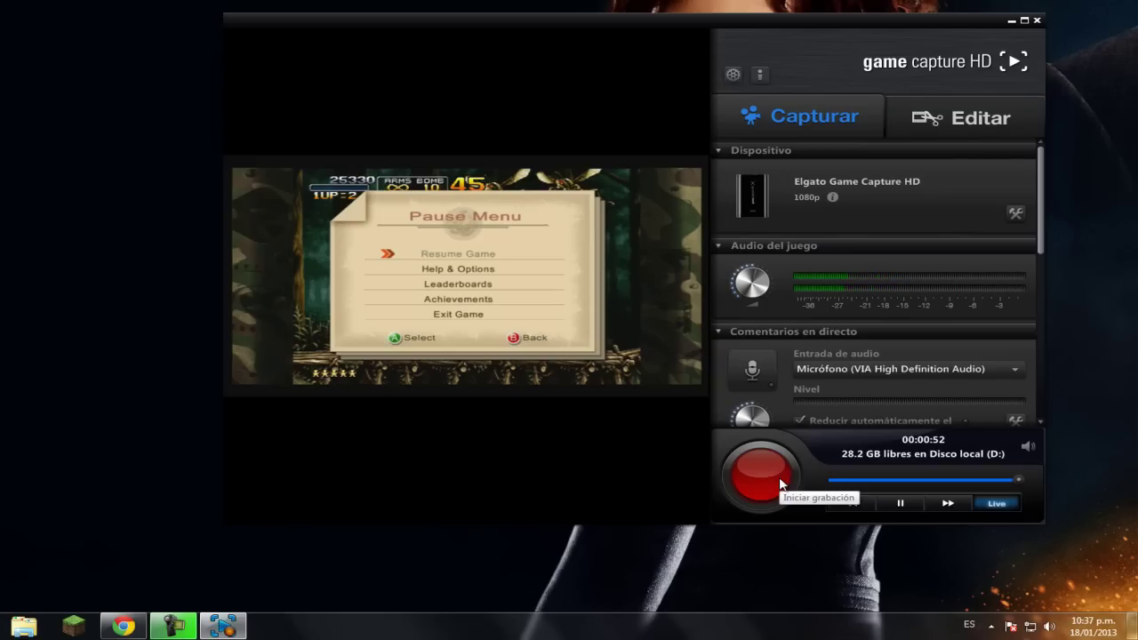
# Step: Open the newly recorded clip for editing and play it back at several points of the timeline, pausing at about 29 seconds
pyautogui.click(981, 120)
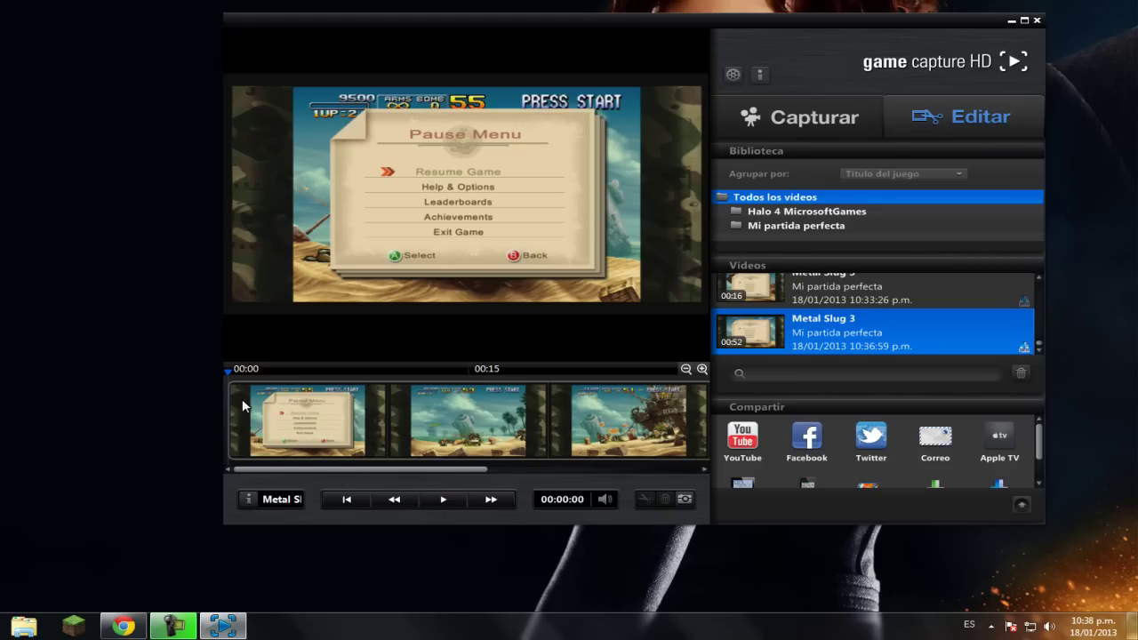
pyautogui.click(445, 506)
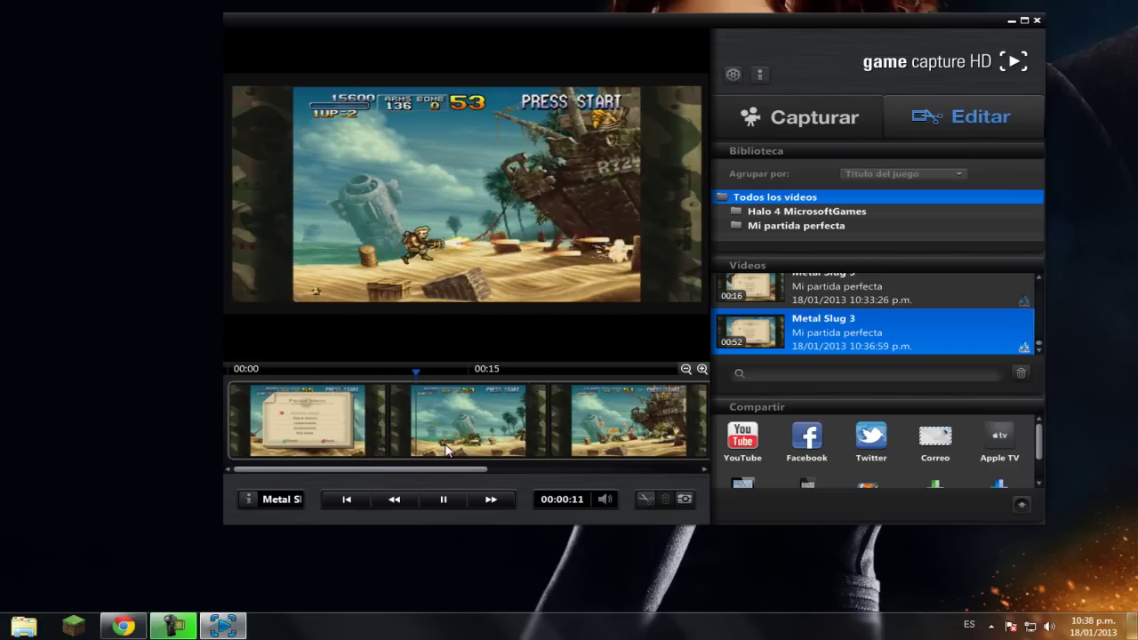
pyautogui.click(489, 423)
pyautogui.click(611, 423)
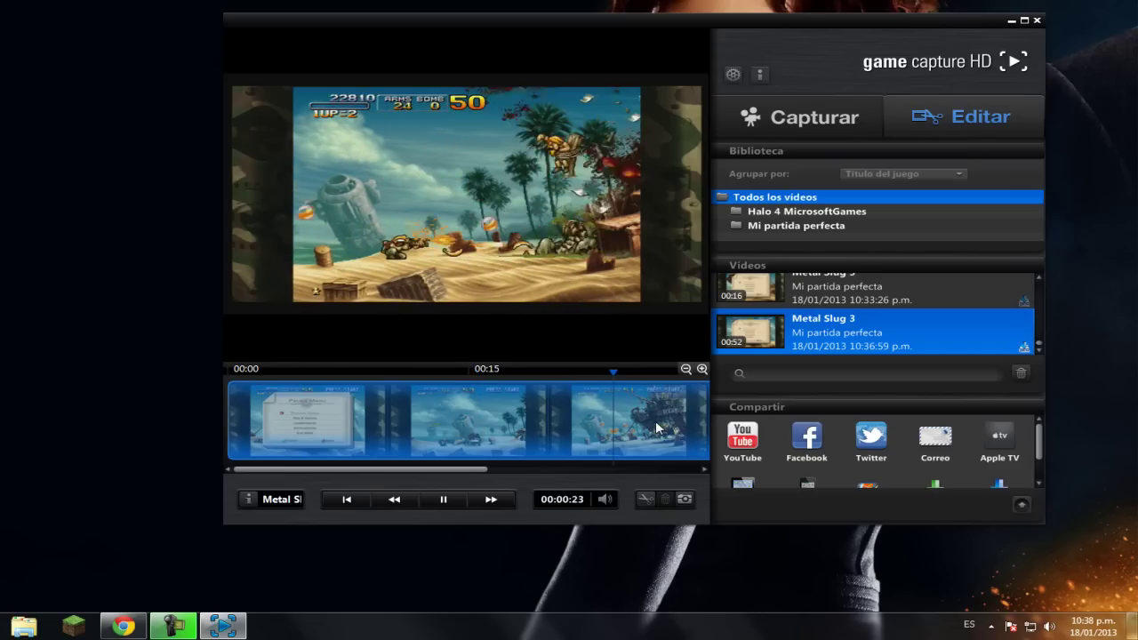
pyautogui.click(418, 414)
pyautogui.click(371, 425)
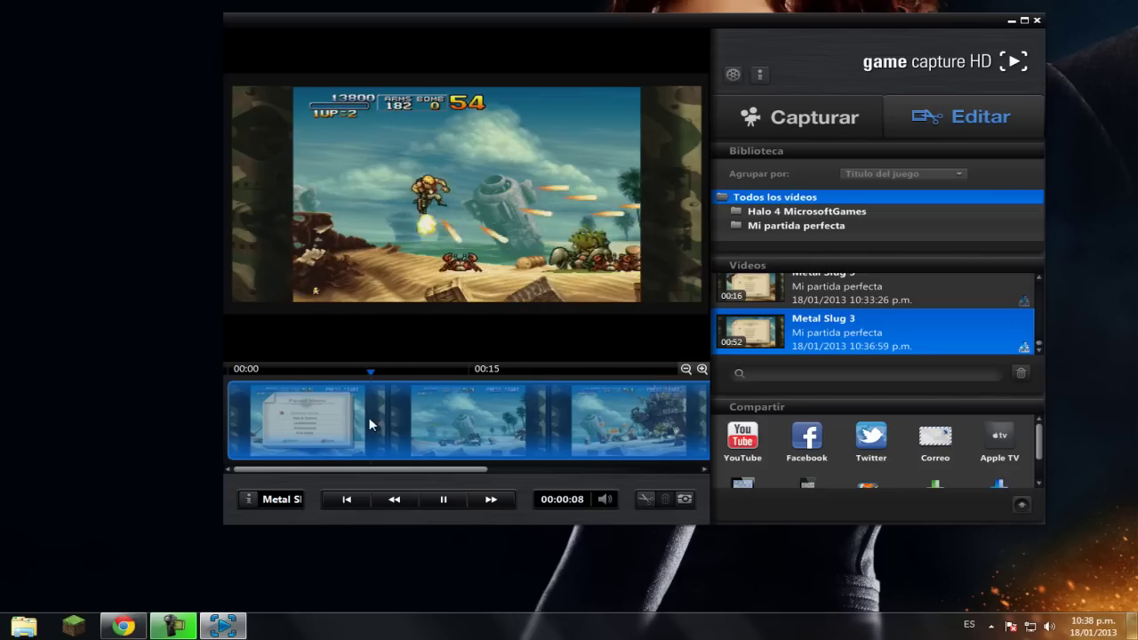
pyautogui.click(667, 418)
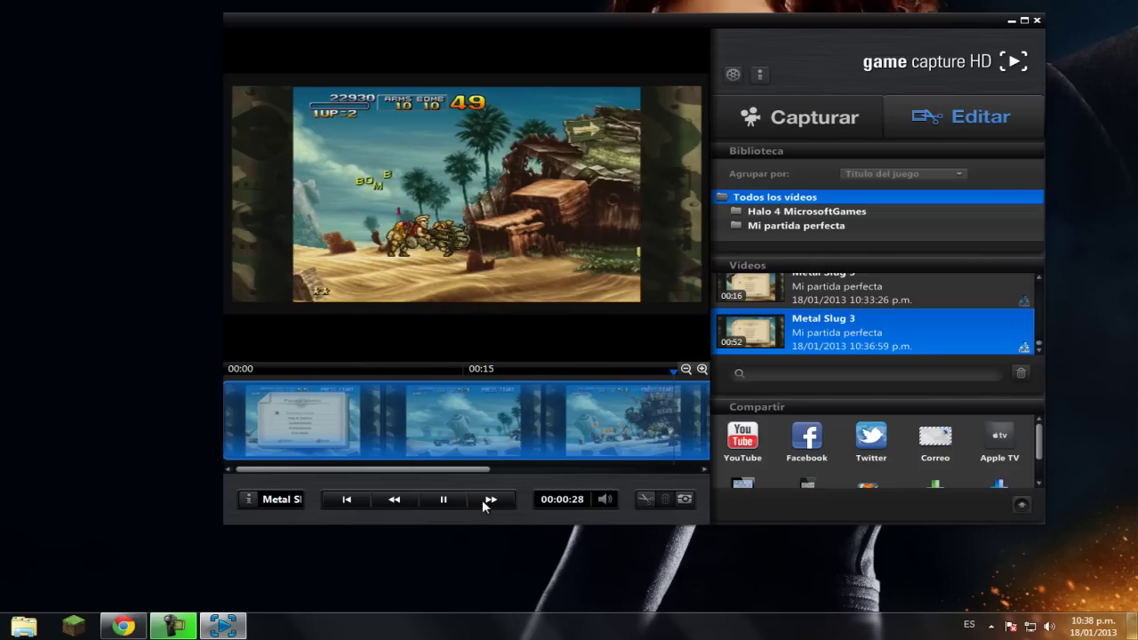
pyautogui.click(445, 499)
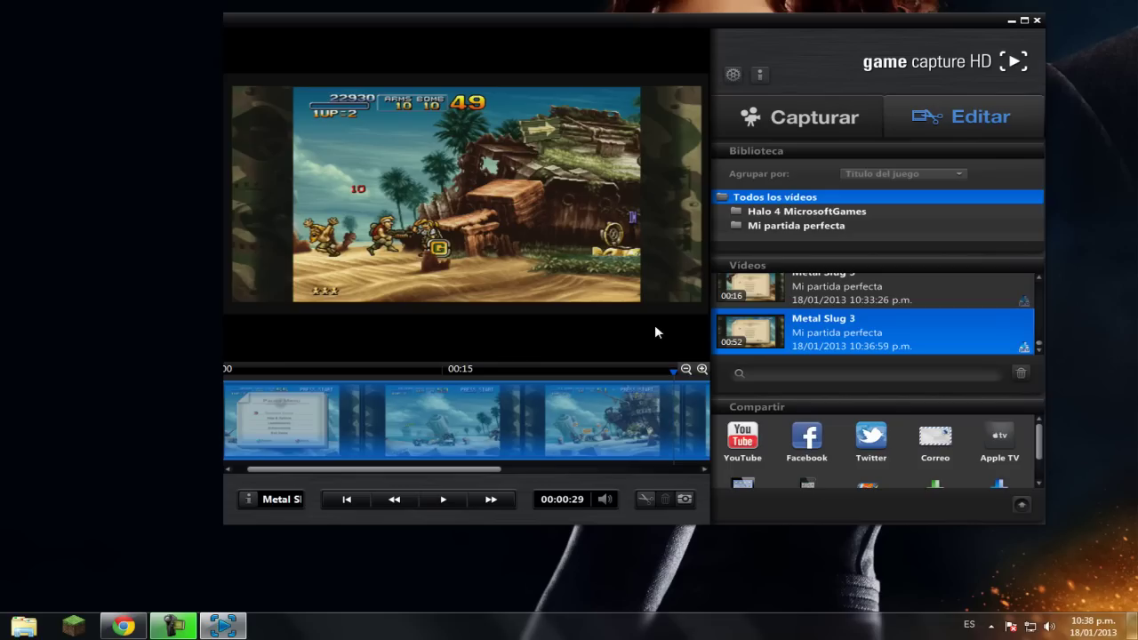
# Step: Open the YouTube publishing form for the Metal Slug 3 clip and select the existing account and the category Juegos
pyautogui.click(745, 438)
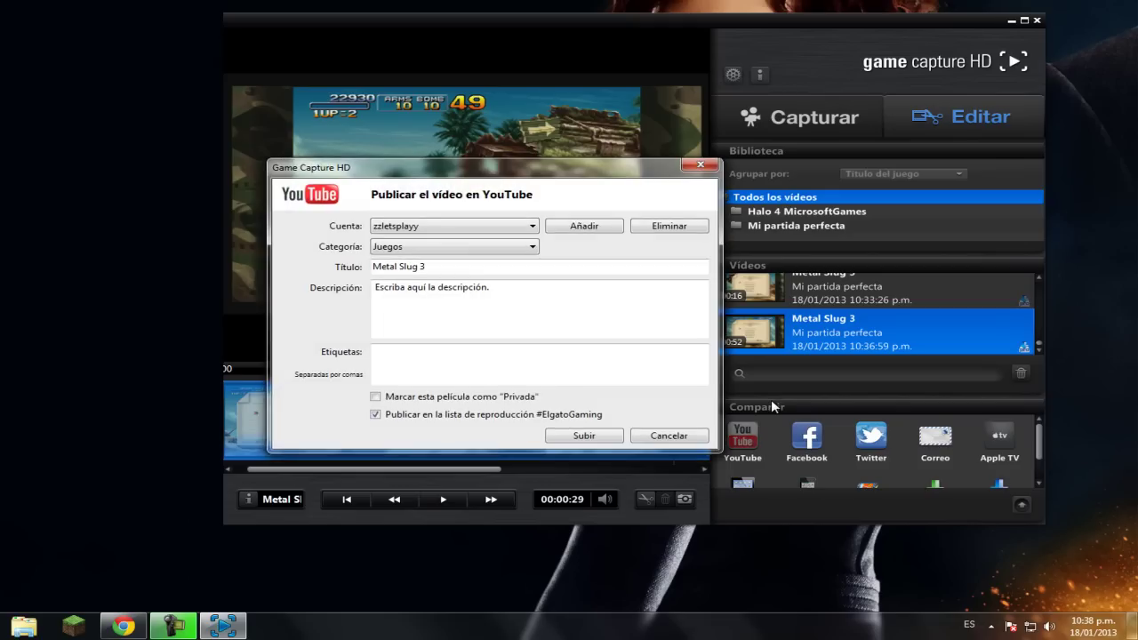
pyautogui.moveTo(456, 171); pyautogui.dragTo(576, 167)
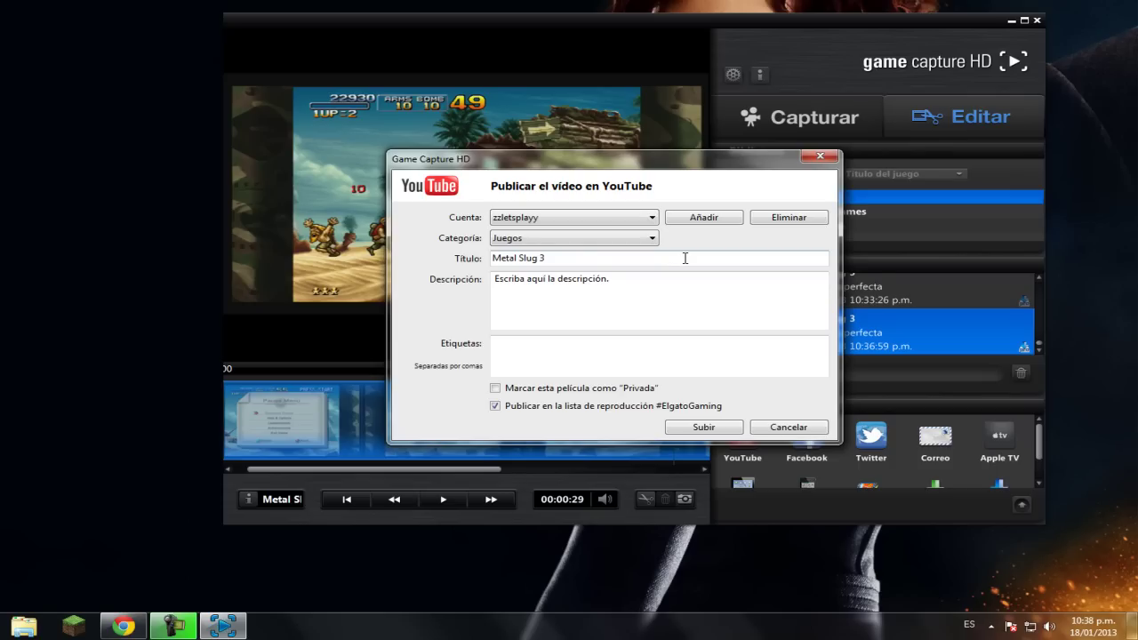
pyautogui.click(652, 217)
pyautogui.click(635, 231)
pyautogui.click(594, 238)
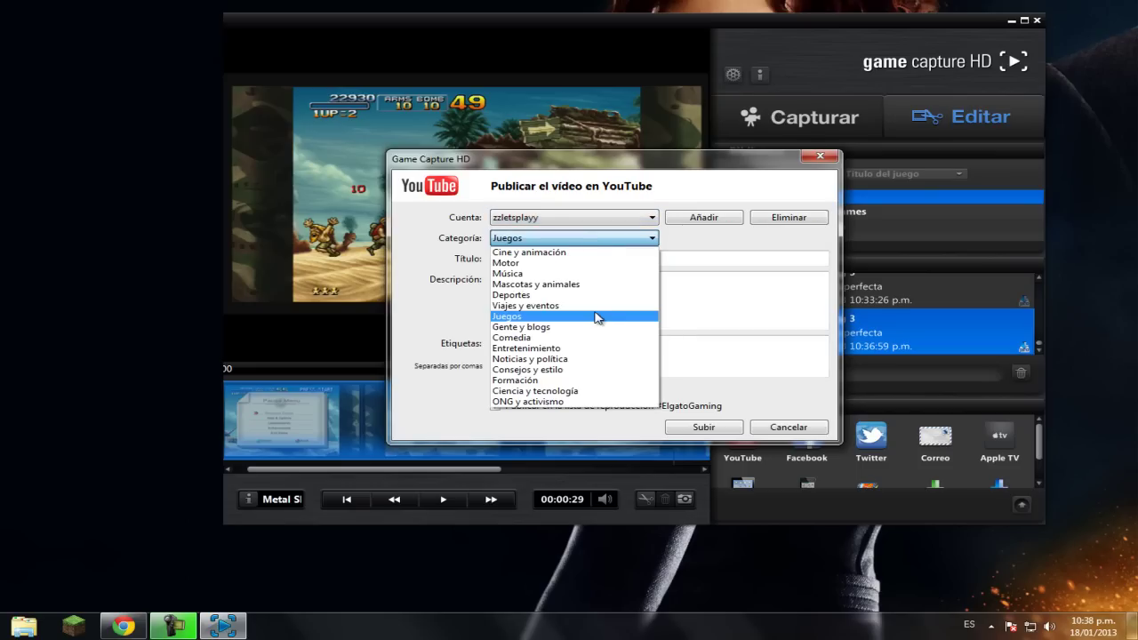
pyautogui.click(597, 316)
# Step: Replace the placeholder description of the YouTube video with "Mision 1"
pyautogui.click(585, 258)
pyautogui.moveTo(686, 282); pyautogui.dragTo(481, 283)
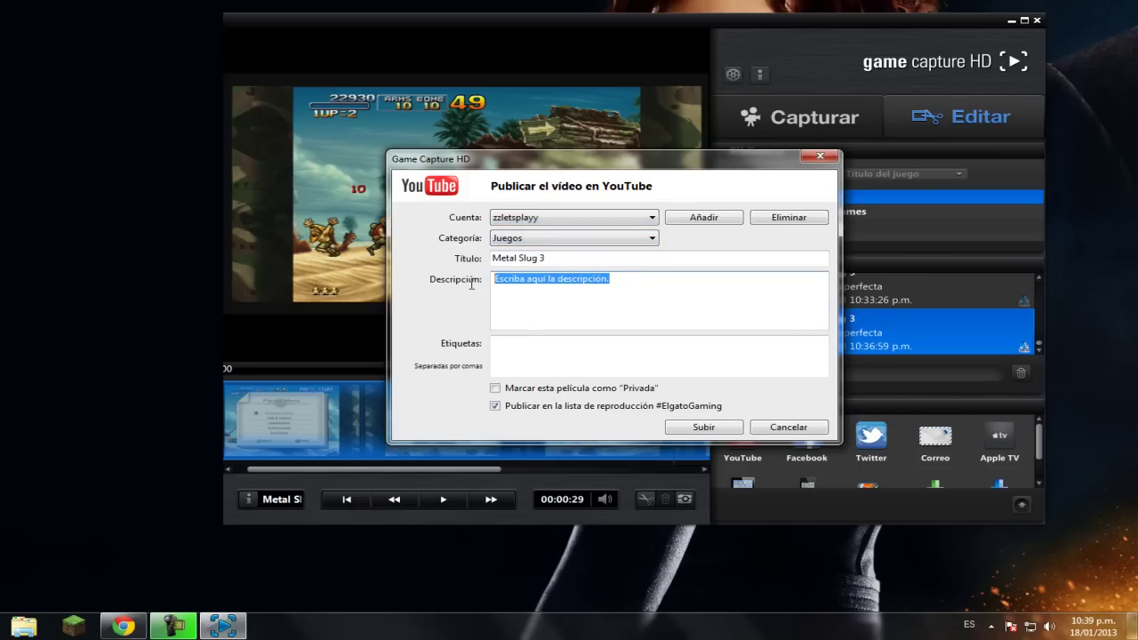
pyautogui.press('BackSpace')
pyautogui.write('Mision ')
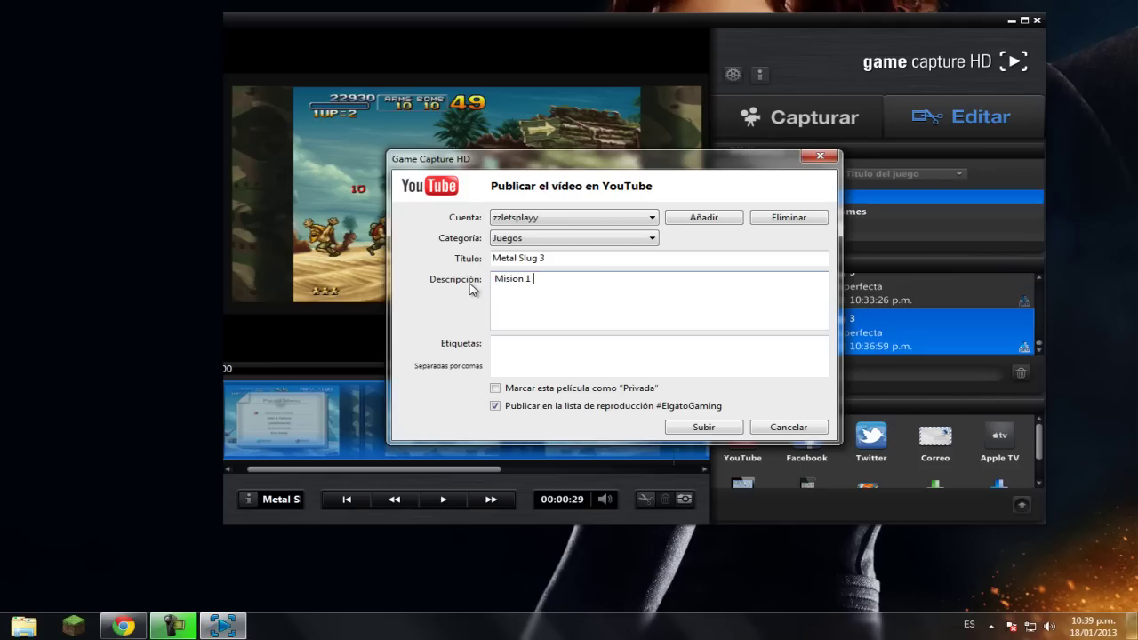
pyautogui.write('1')
pyautogui.press('BackSpace')
# Step: Enter the tags "metal, slug, 3, SNK," and start uploading the video to YouTube
pyautogui.click(566, 366)
pyautogui.write('metal')
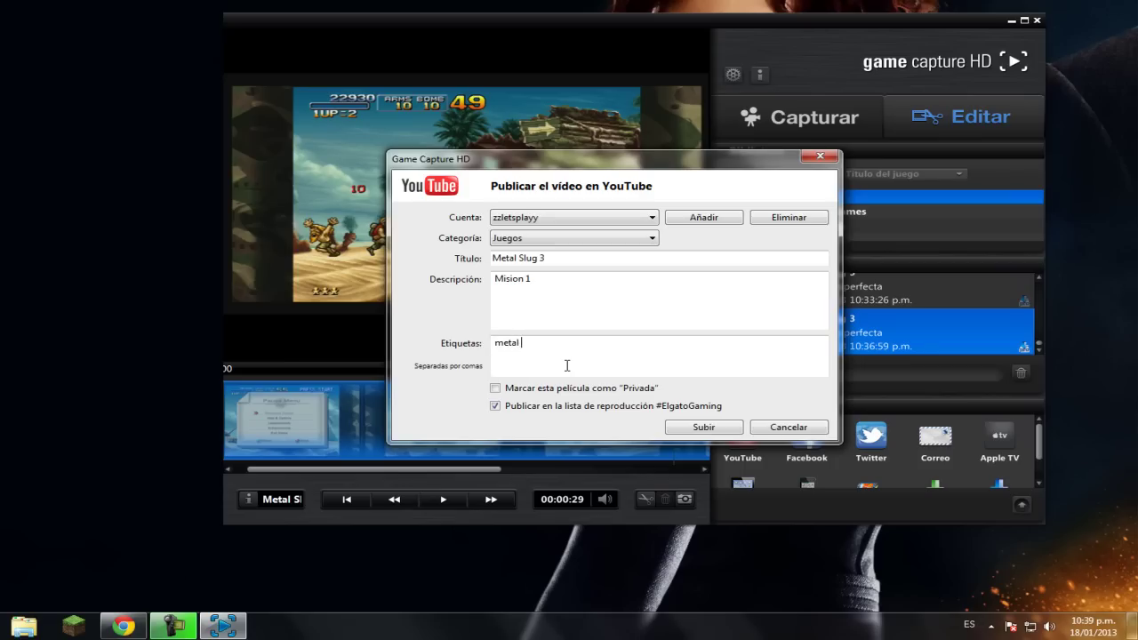
pyautogui.write(', slug')
pyautogui.press('BackSpace')
pyautogui.press('BackSpace')
pyautogui.write(', 3, SNK,')
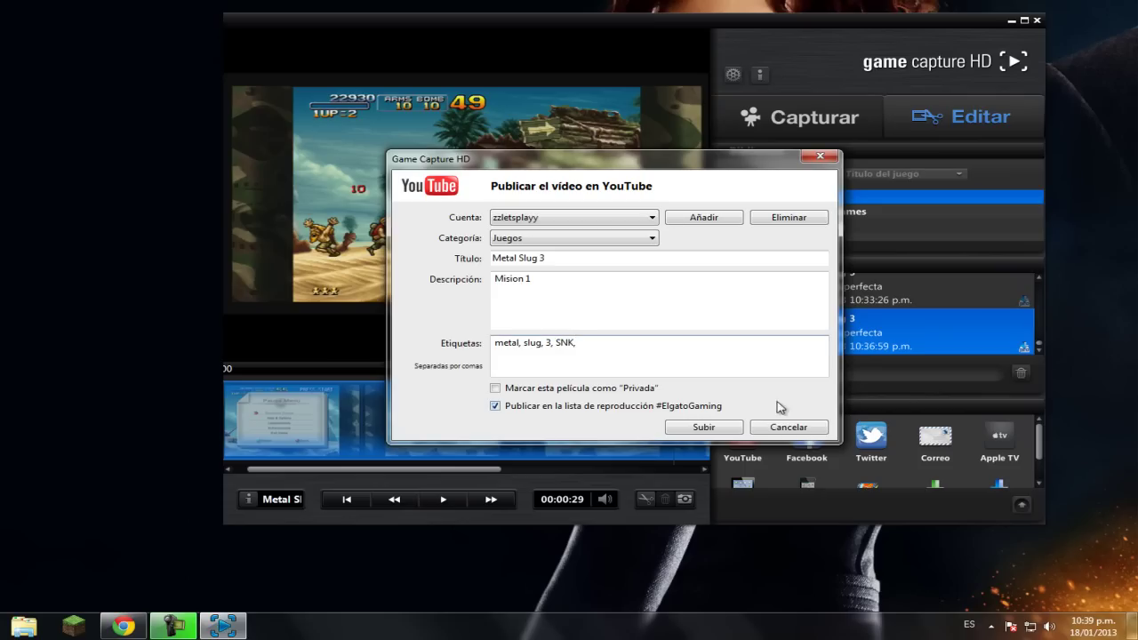
pyautogui.click(693, 431)
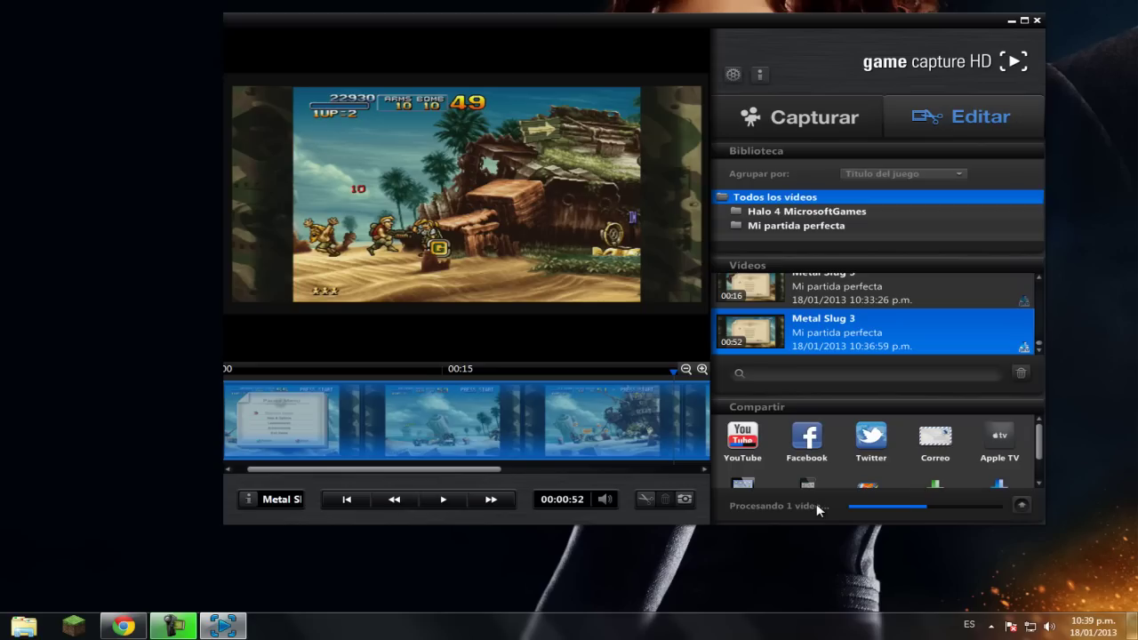
# Step: Switch to Chrome, look over the account's own YouTube channel page, and return to Game Capture HD
pyautogui.click(123, 626)
pyautogui.click(1070, 78)
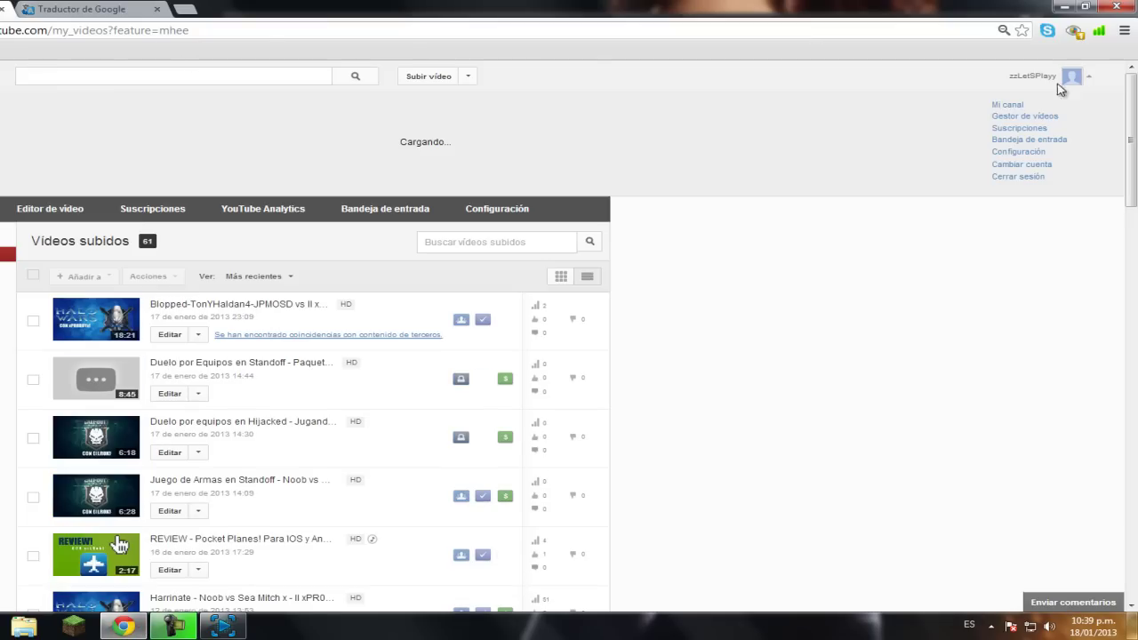
pyautogui.click(997, 108)
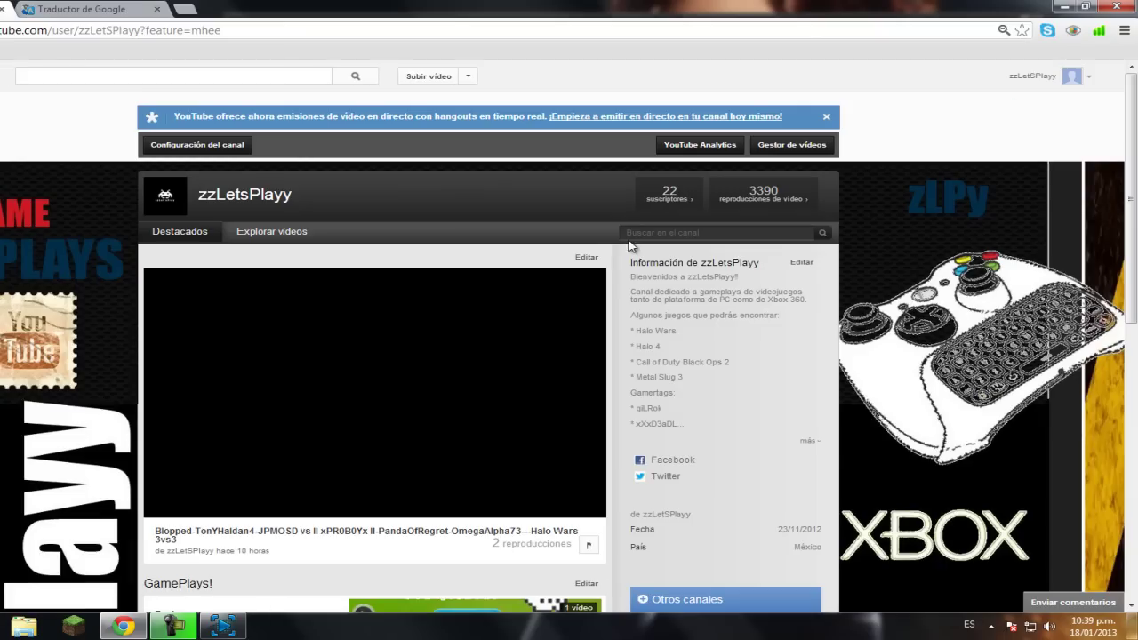
pyautogui.scroll(-3, 756, 212)
pyautogui.scroll(3, 795, 214)
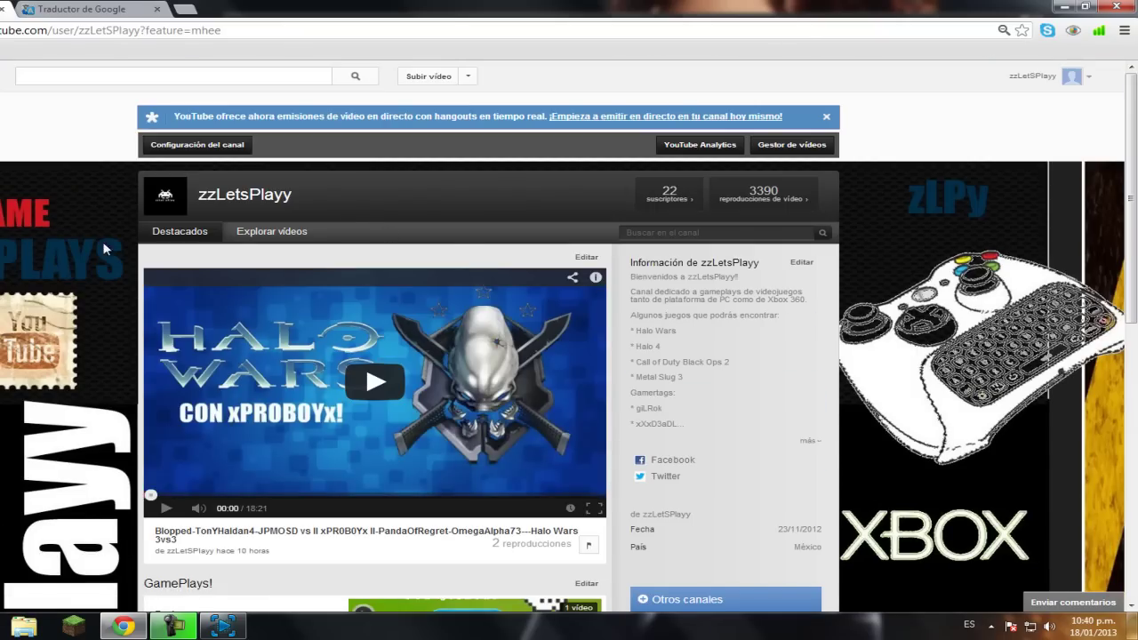
pyautogui.scroll(-4, 1054, 246)
pyautogui.scroll(4, 1052, 239)
pyautogui.click(1068, 6)
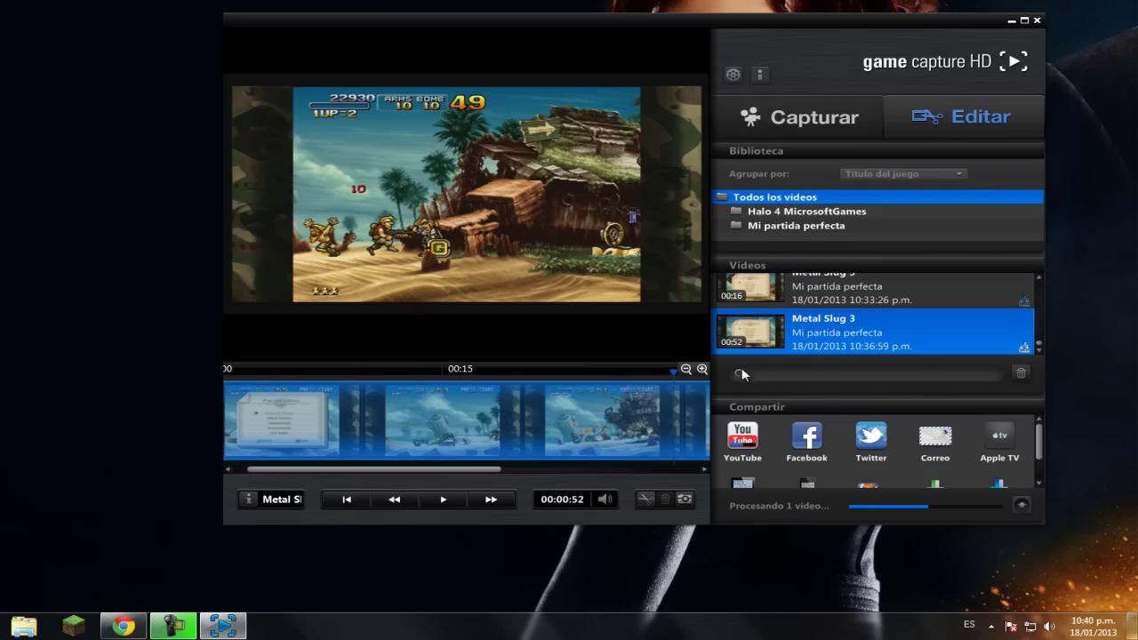